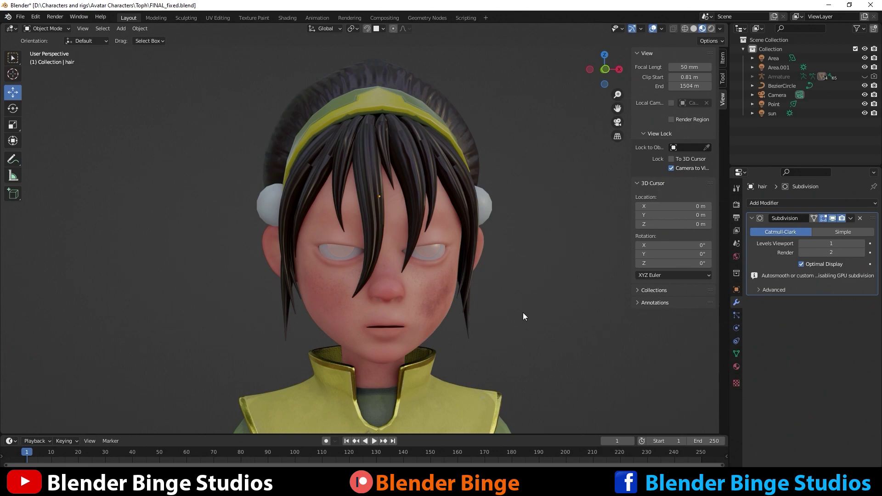
# Select the character's head mesh and add a Basis shape key plus a second shape key named eye_closed.
pyautogui.keyDown('shift'); pyautogui.moveTo(489, 342); pyautogui.dragTo(441, 282, button='middle'); pyautogui.keyUp('shift')
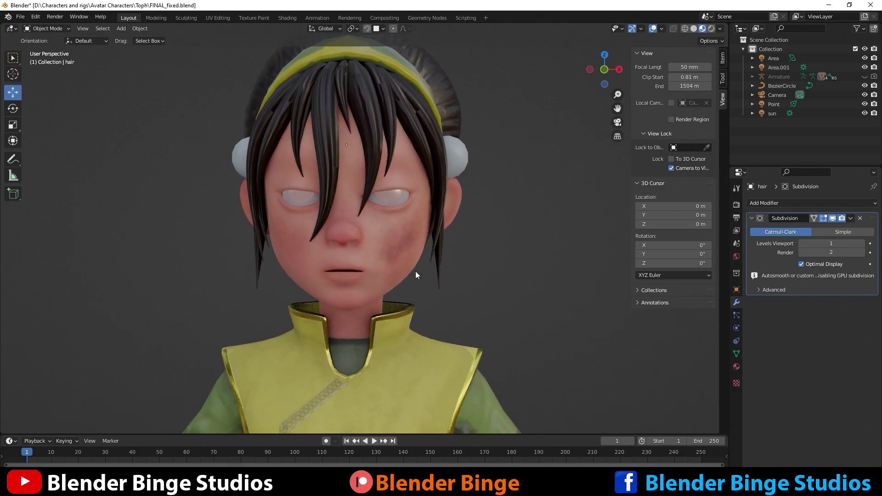
pyautogui.click(397, 235)
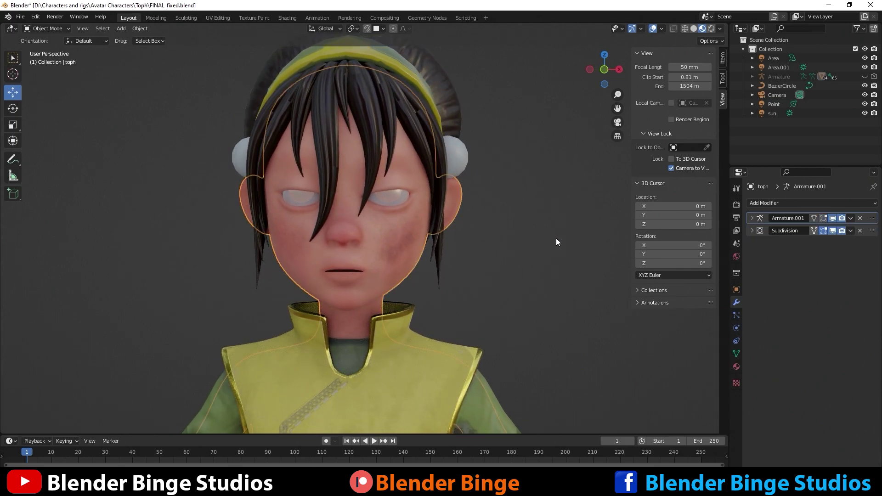
pyautogui.click(736, 353)
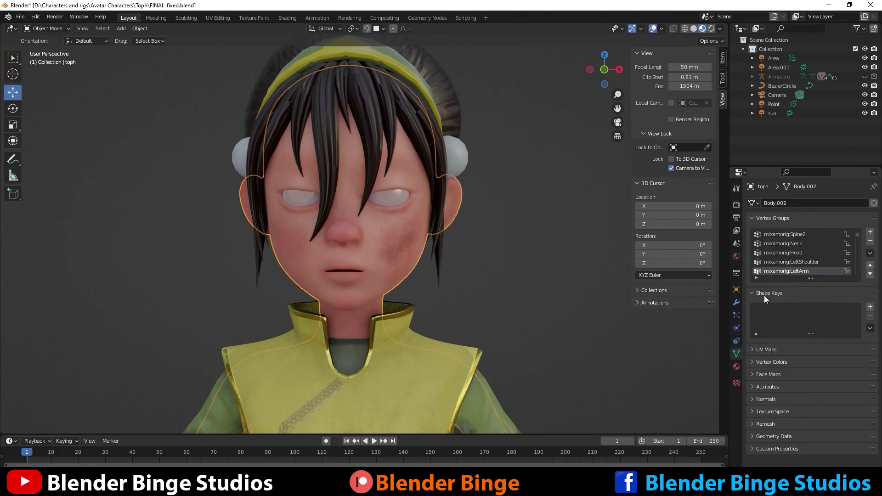
pyautogui.click(870, 306)
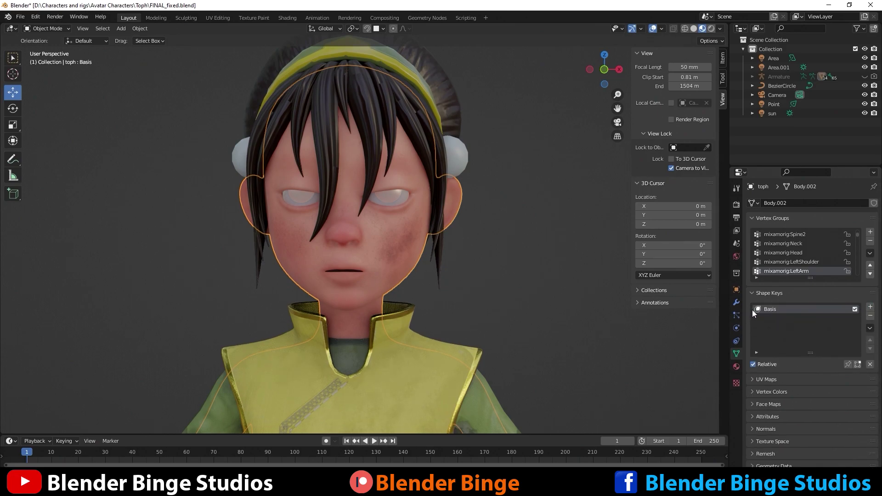
pyautogui.click(870, 307)
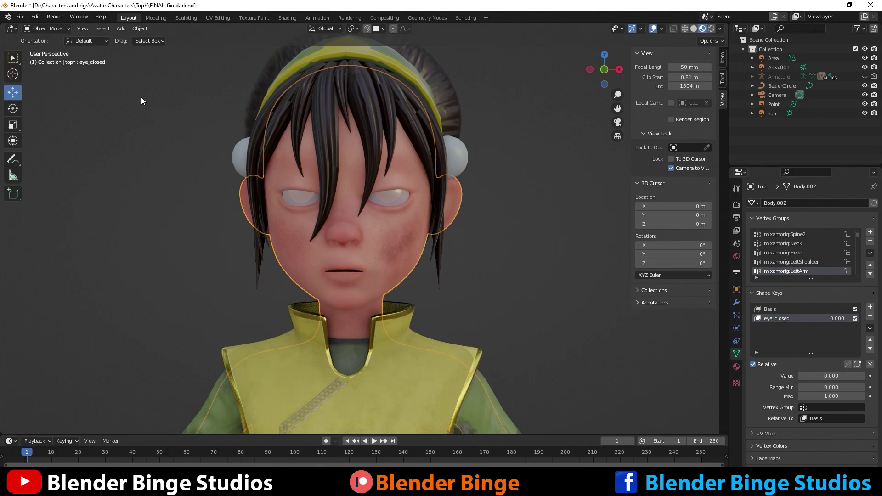
# Switch the head mesh to Sculpt Mode and set the eye_closed shape key's value to 1.000.
pyautogui.click(56, 28)
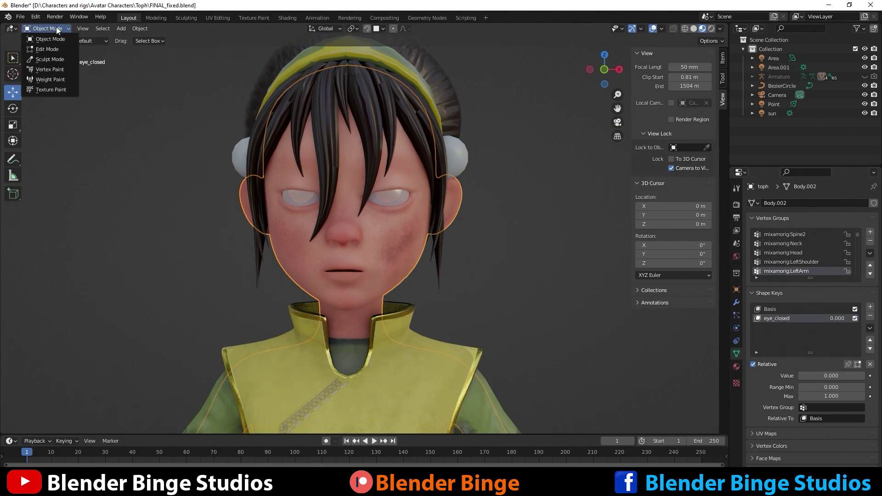
pyautogui.click(56, 59)
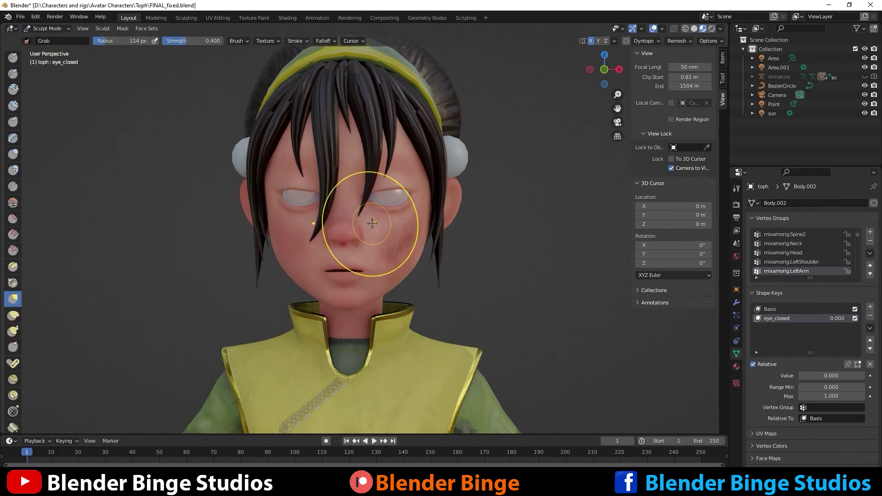
pyautogui.scroll(2, 366, 222)
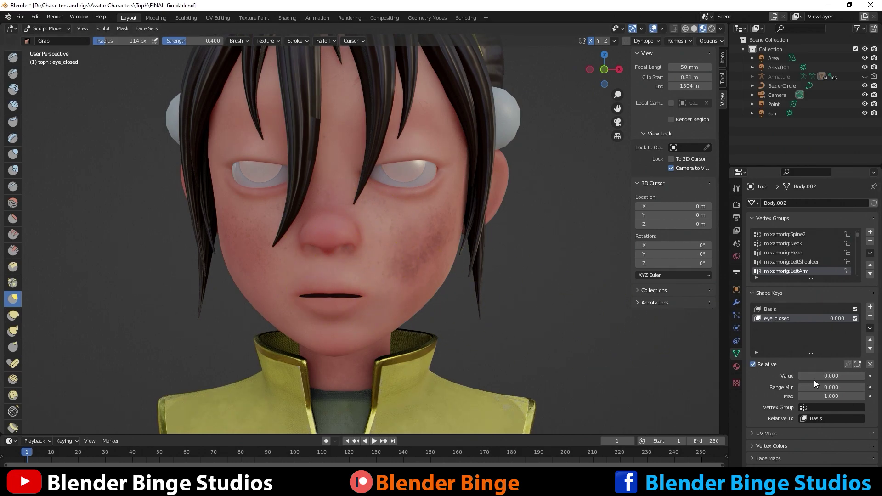
pyautogui.moveTo(817, 374); pyautogui.dragTo(816, 374)
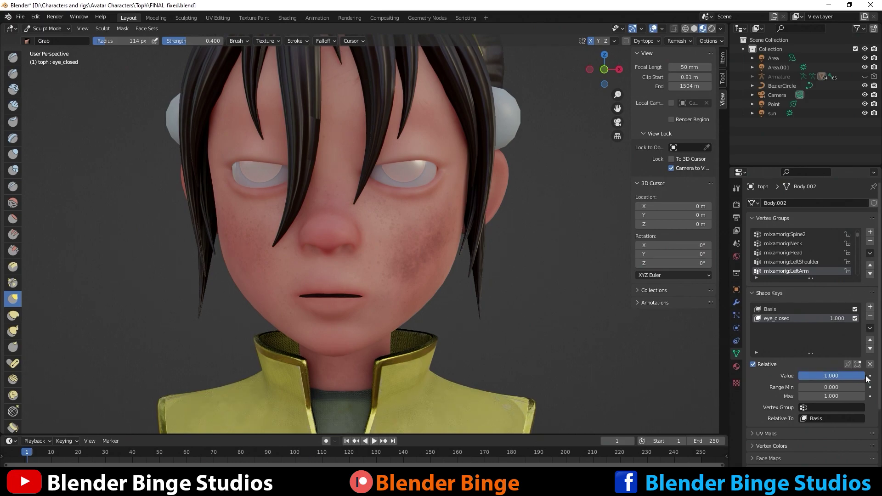
pyautogui.moveTo(403, 189)
pyautogui.mouseDown()
pyautogui.moveTo(368, 238)
pyautogui.moveTo(377, 171)
pyautogui.mouseUp()
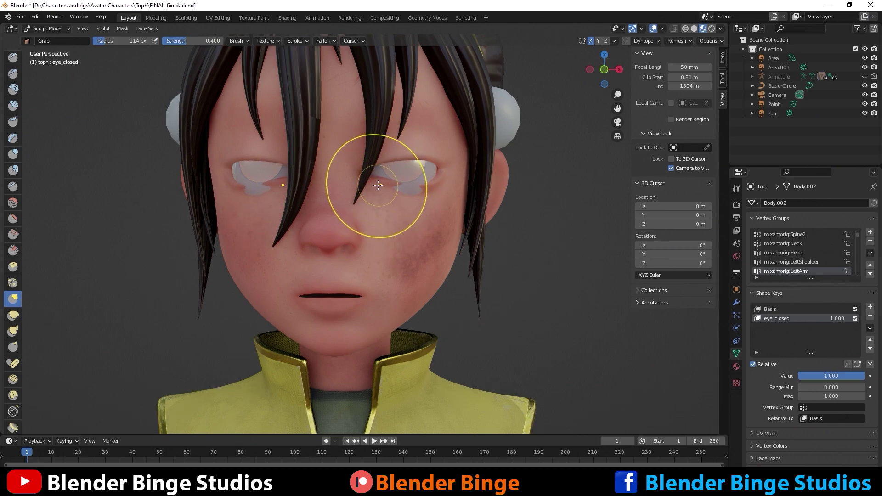
pyautogui.hotkey('ctrl', 'z')
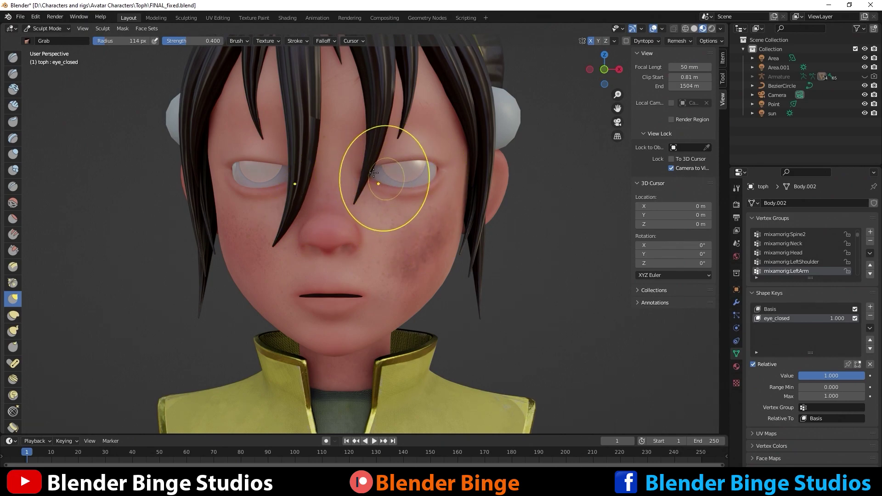
# Activate the Lasso Mask tool with X-axis mirroring on.
pyautogui.scroll(-5, 16, 177)
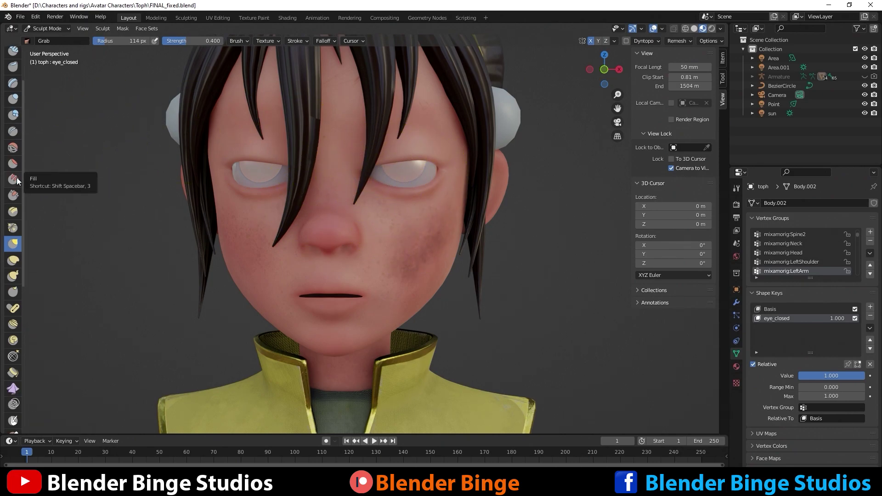
pyautogui.scroll(-5, 14, 207)
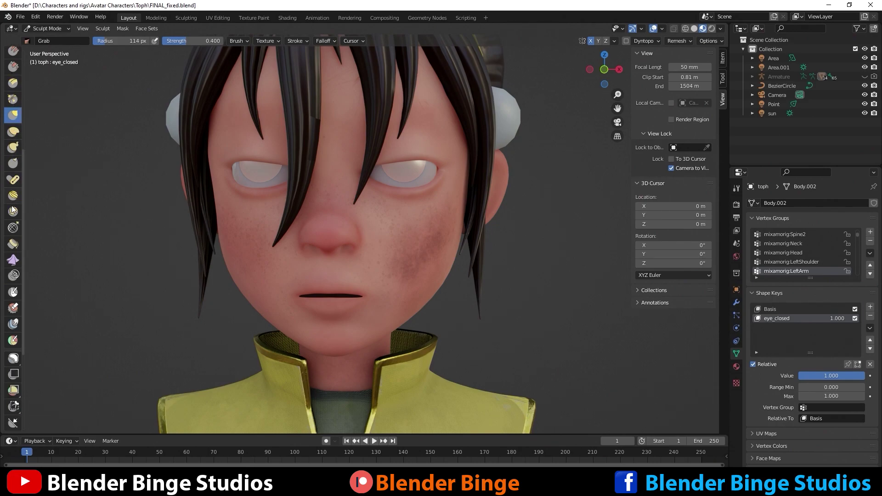
pyautogui.scroll(-2, 12, 257)
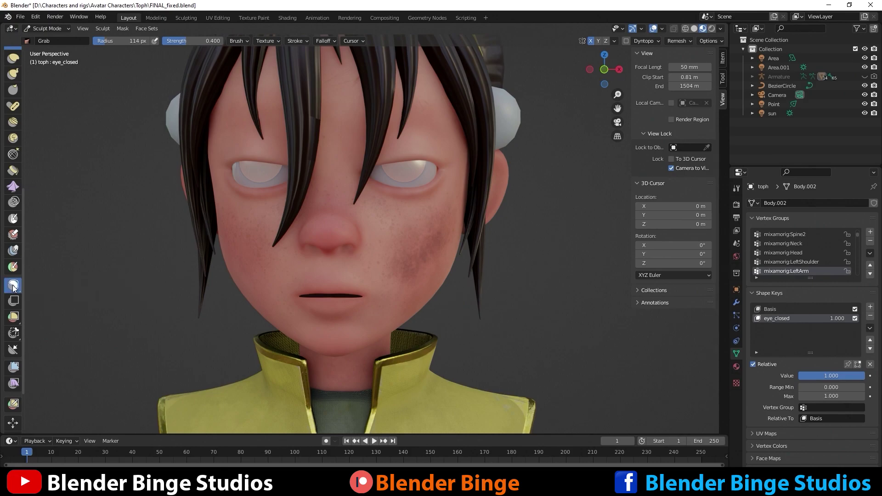
pyautogui.moveTo(12, 287); pyautogui.dragTo(42, 290)
pyautogui.click(52, 289)
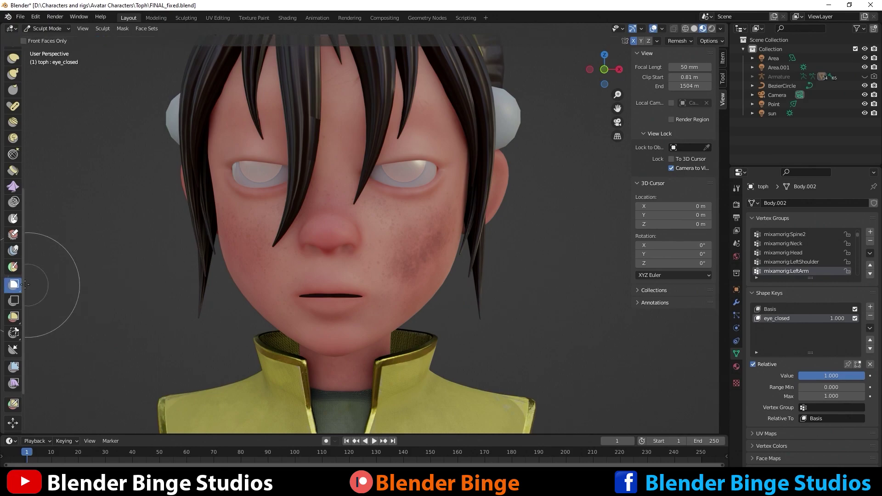
pyautogui.moveTo(12, 287); pyautogui.dragTo(13, 288)
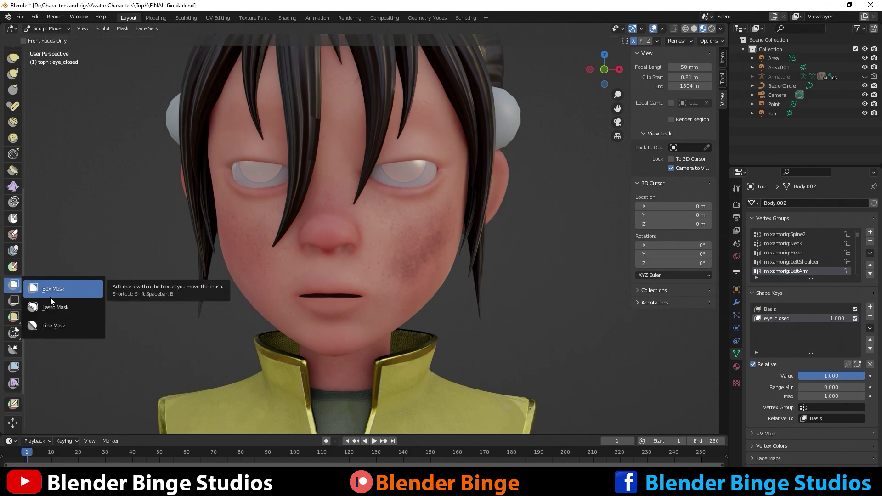
pyautogui.click(65, 308)
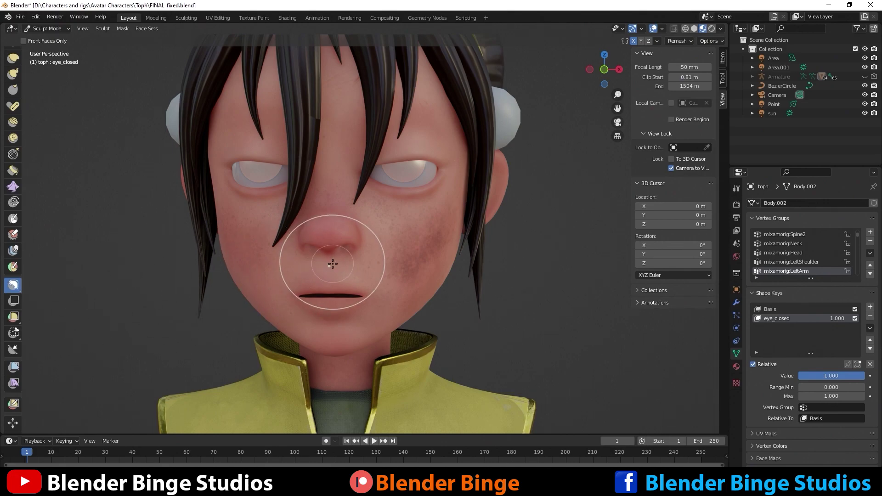
pyautogui.click(634, 41)
# Lasso-mask the lower eyelid and upper cheek area below the eye, and jump the timeline to frame 1 to refresh the mask display.
pyautogui.scroll(2, 398, 197)
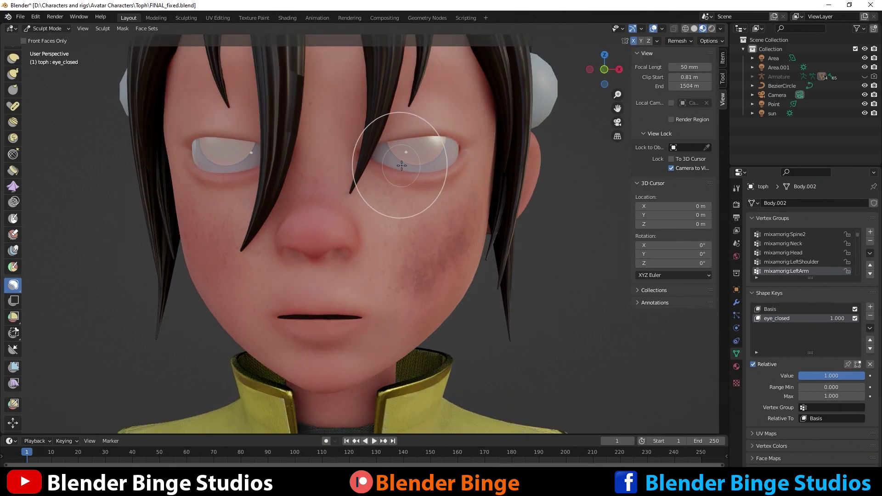
pyautogui.scroll(3, 374, 202)
pyautogui.moveTo(354, 210)
pyautogui.keyDown('shift'); pyautogui.mouseDown(button='middle')
pyautogui.moveTo(374, 230)
pyautogui.moveTo(329, 227)
pyautogui.moveTo(336, 230)
pyautogui.mouseUp(button='middle'); pyautogui.keyUp('shift')
pyautogui.scroll(2, 325, 225)
pyautogui.scroll(-1, 335, 228)
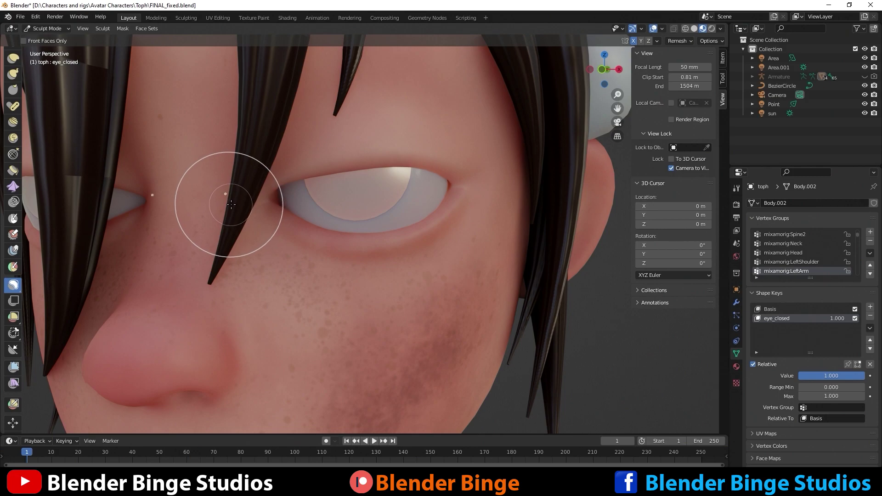
pyautogui.moveTo(232, 205)
pyautogui.mouseDown()
pyautogui.moveTo(466, 183)
pyautogui.moveTo(507, 217)
pyautogui.moveTo(492, 305)
pyautogui.moveTo(441, 359)
pyautogui.moveTo(303, 375)
pyautogui.moveTo(190, 327)
pyautogui.moveTo(174, 252)
pyautogui.moveTo(181, 236)
pyautogui.mouseUp()
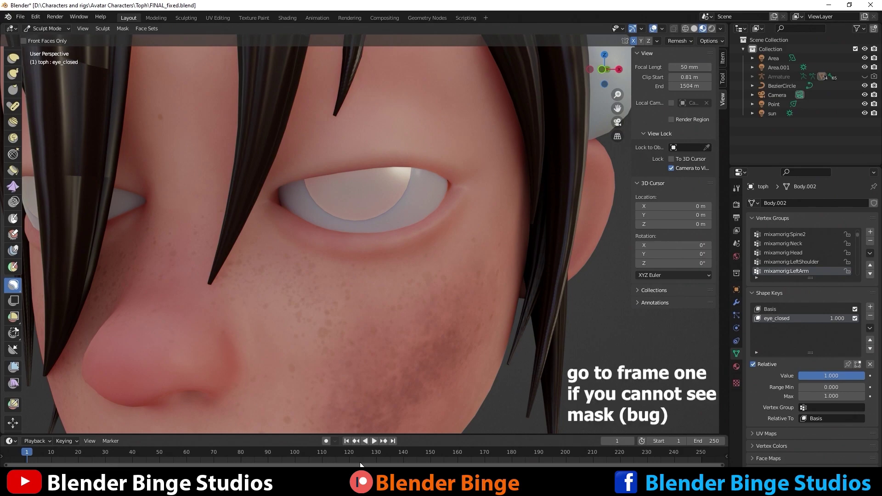
pyautogui.click(346, 441)
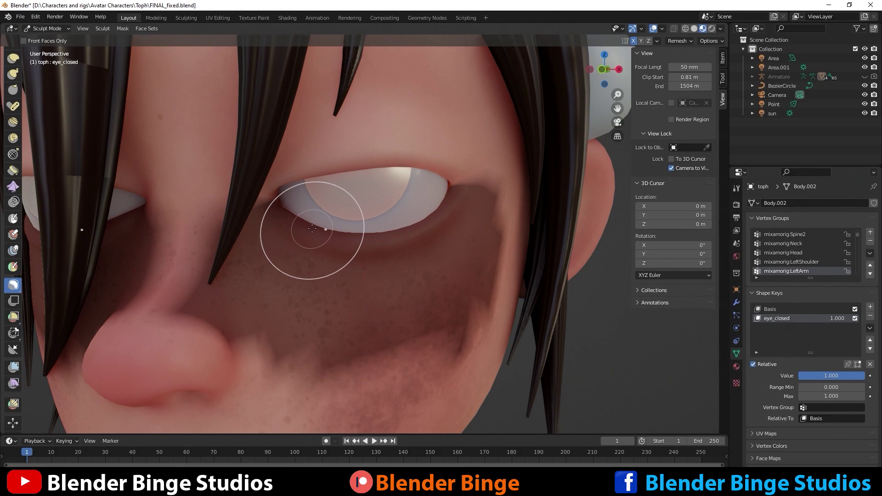
# Pull the unmasked upper eyelid down over the eyeball using the Grab brush, enlarging its radius to 152 px.
pyautogui.press('g')
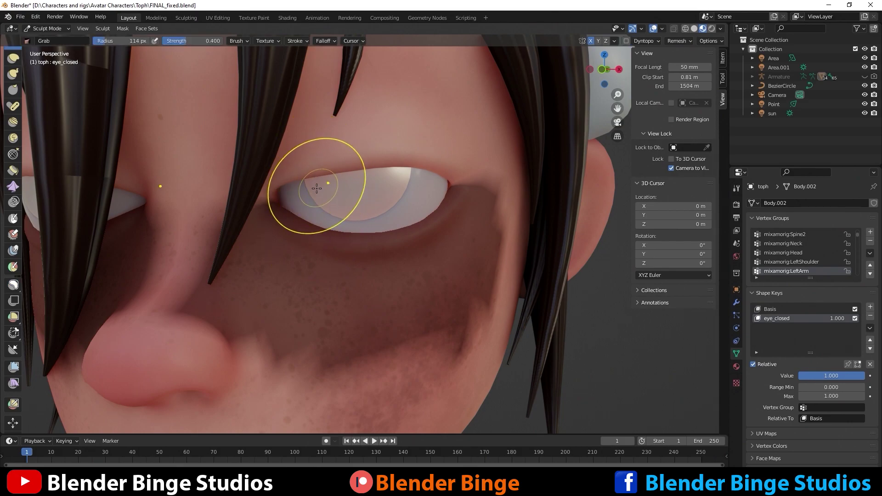
pyautogui.press('alt')
pyautogui.moveTo(313, 193)
pyautogui.keyDown('alt'); pyautogui.mouseDown()
pyautogui.moveTo(322, 196)
pyautogui.moveTo(313, 194)
pyautogui.mouseUp(); pyautogui.keyUp('alt')
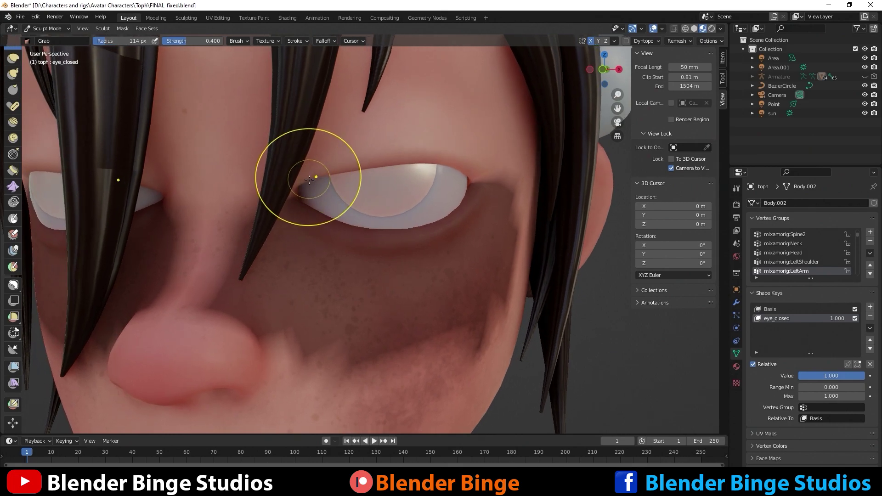
pyautogui.moveTo(357, 176); pyautogui.dragTo(362, 191)
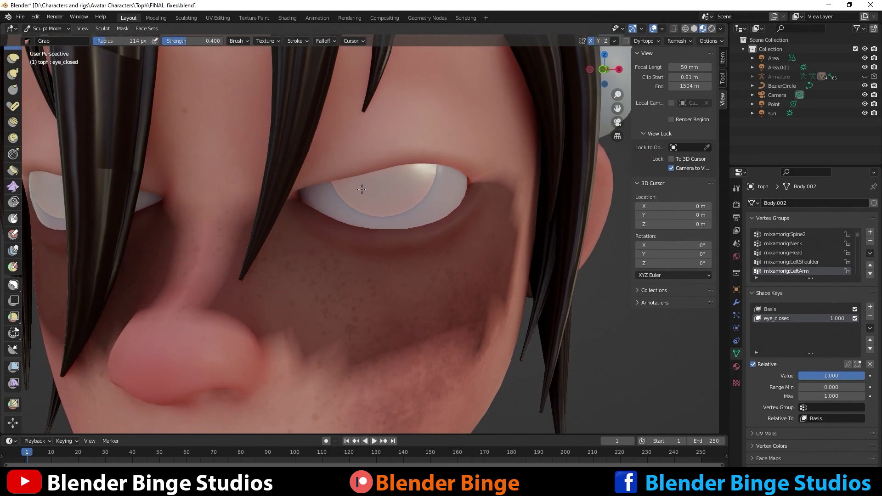
pyautogui.press('f')
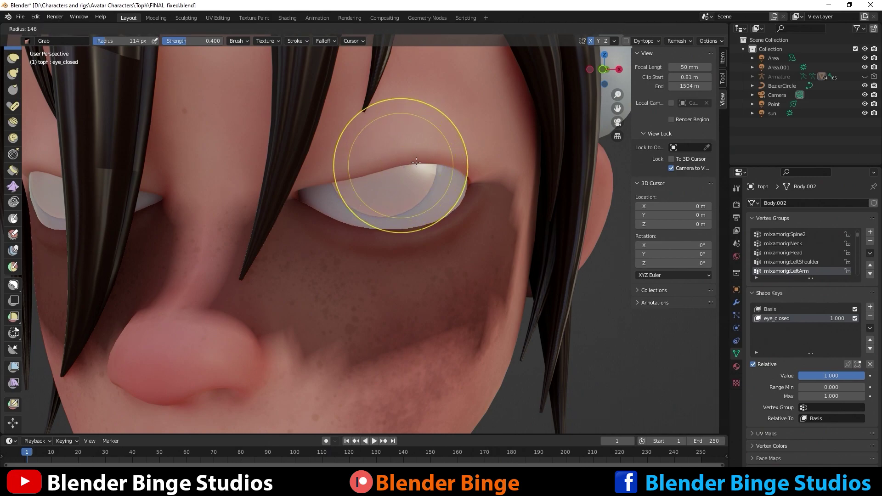
pyautogui.click(412, 185)
pyautogui.moveTo(412, 184)
pyautogui.mouseDown()
pyautogui.moveTo(384, 179)
pyautogui.moveTo(435, 189)
pyautogui.mouseUp()
pyautogui.keyDown('shift'); pyautogui.moveTo(438, 190); pyautogui.dragTo(406, 187, button='middle'); pyautogui.keyUp('shift')
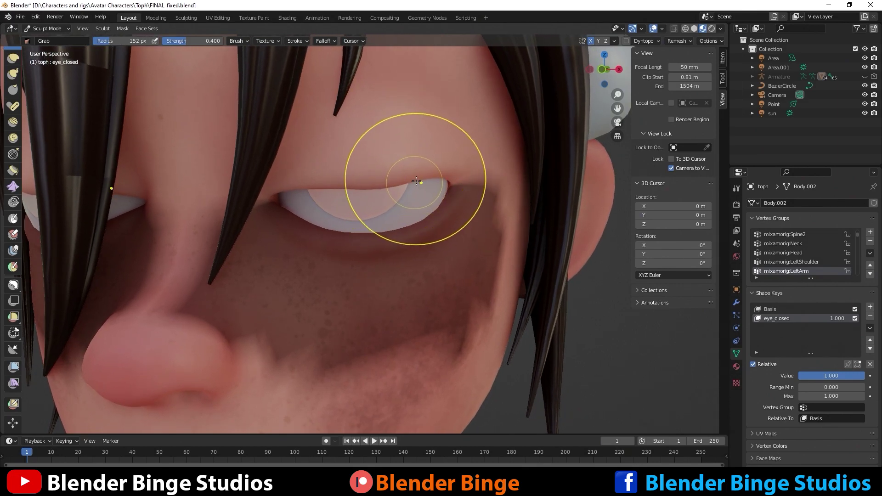
pyautogui.moveTo(418, 189); pyautogui.dragTo(418, 188)
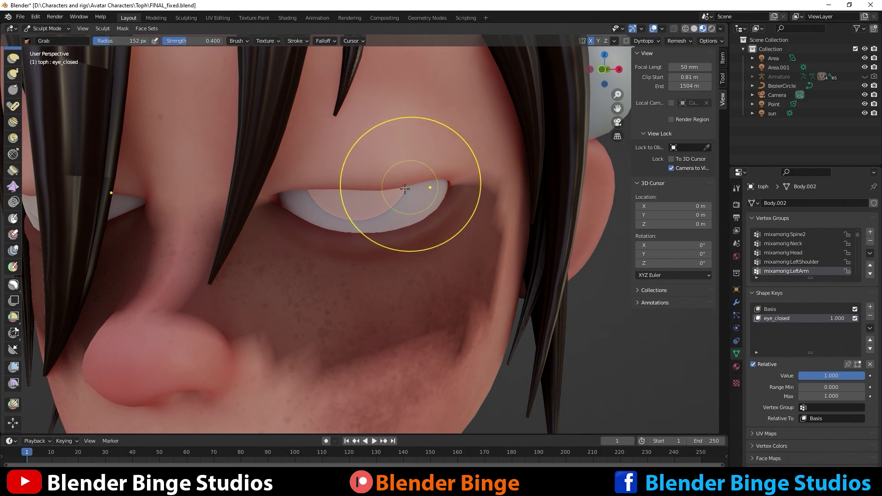
# Reduce the Grab radius to 119 px and pull the upper eyelid's inner, middle and outer edge further down along the eyeball.
pyautogui.press('f')
pyautogui.click(339, 189)
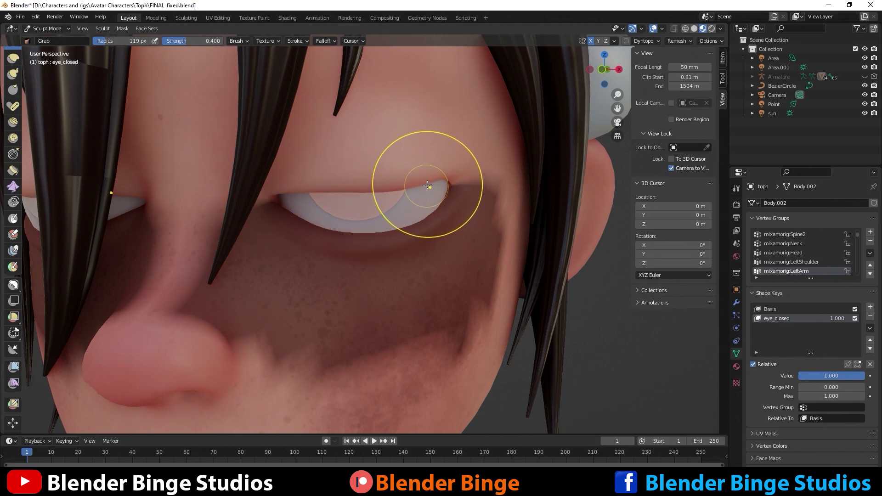
pyautogui.moveTo(425, 189)
pyautogui.mouseDown(button='middle')
pyautogui.moveTo(417, 182)
pyautogui.moveTo(372, 202)
pyautogui.mouseUp(button='middle')
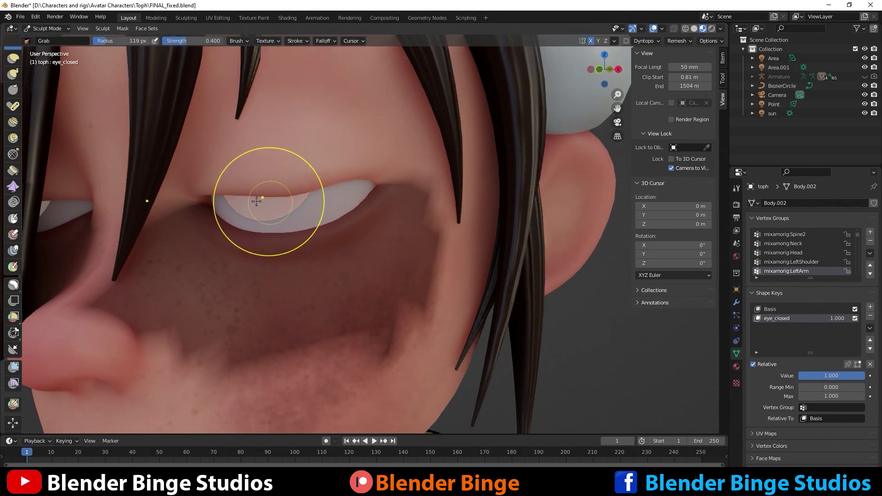
pyautogui.moveTo(239, 189)
pyautogui.mouseDown()
pyautogui.moveTo(237, 208)
pyautogui.moveTo(218, 200)
pyautogui.moveTo(241, 198)
pyautogui.mouseUp()
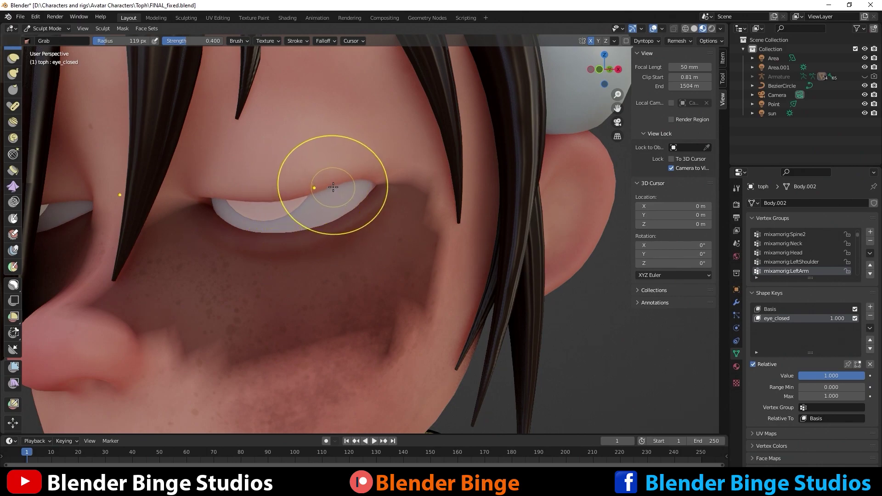
pyautogui.moveTo(346, 192); pyautogui.dragTo(349, 189)
pyautogui.moveTo(306, 209)
pyautogui.mouseDown()
pyautogui.moveTo(309, 219)
pyautogui.moveTo(277, 223)
pyautogui.mouseUp()
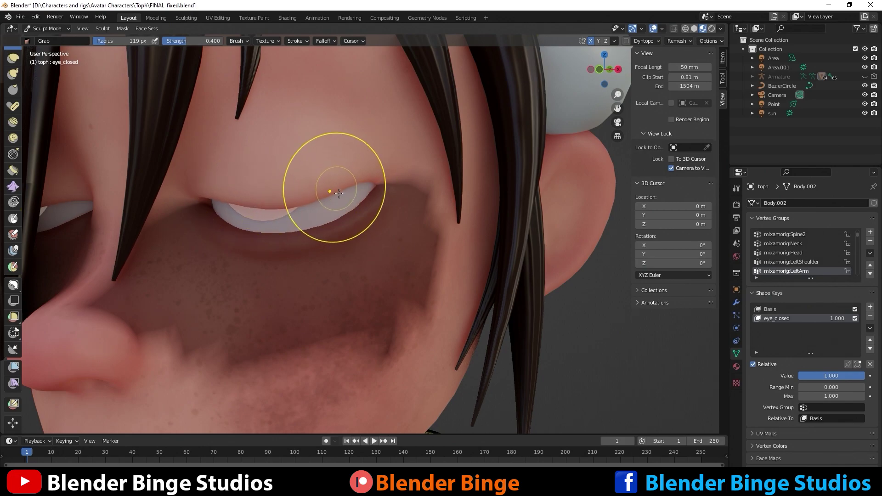
pyautogui.moveTo(353, 182)
pyautogui.mouseDown()
pyautogui.moveTo(366, 187)
pyautogui.moveTo(354, 190)
pyautogui.mouseUp()
pyautogui.moveTo(350, 196)
pyautogui.keyDown('alt'); pyautogui.mouseDown()
pyautogui.moveTo(359, 206)
pyautogui.moveTo(372, 161)
pyautogui.mouseUp(); pyautogui.keyUp('alt')
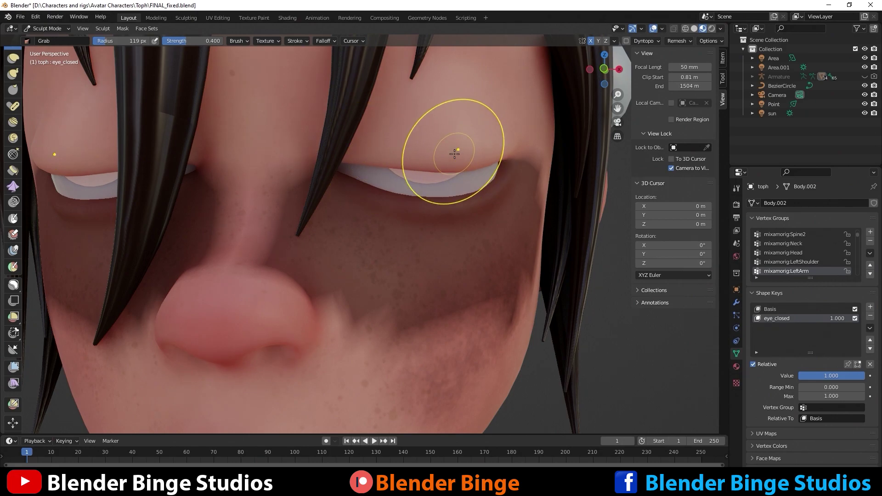
# Invert the mask and pull the lower eyelid up along the eyeball with the Grab brush to meet the upper eyelid.
pyautogui.hotkey('ctrl', 'i')
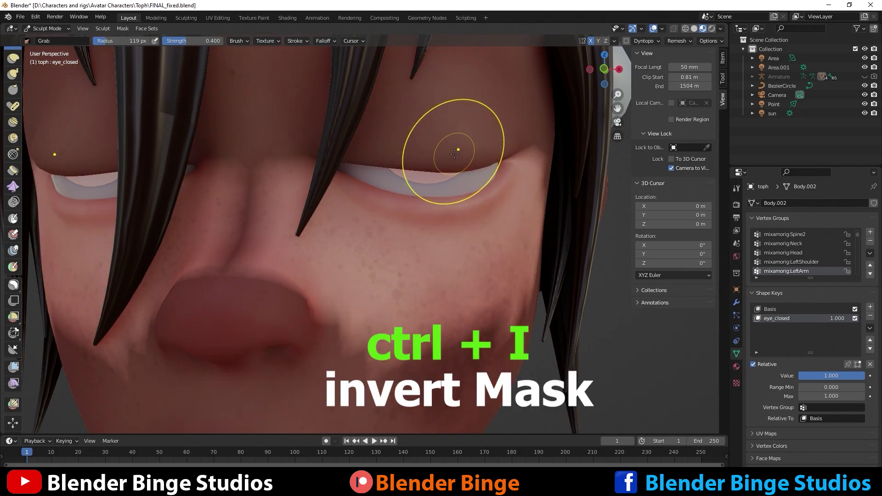
pyautogui.moveTo(390, 177); pyautogui.dragTo(294, 167, button='middle')
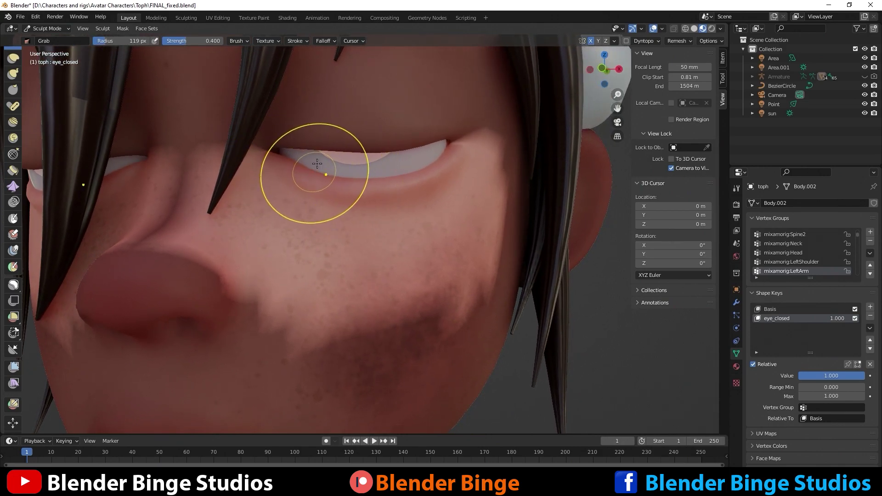
pyautogui.moveTo(317, 174)
pyautogui.mouseDown()
pyautogui.moveTo(322, 156)
pyautogui.moveTo(354, 154)
pyautogui.mouseUp()
pyautogui.moveTo(392, 176)
pyautogui.mouseDown()
pyautogui.moveTo(401, 157)
pyautogui.moveTo(440, 160)
pyautogui.moveTo(443, 140)
pyautogui.moveTo(404, 154)
pyautogui.mouseUp()
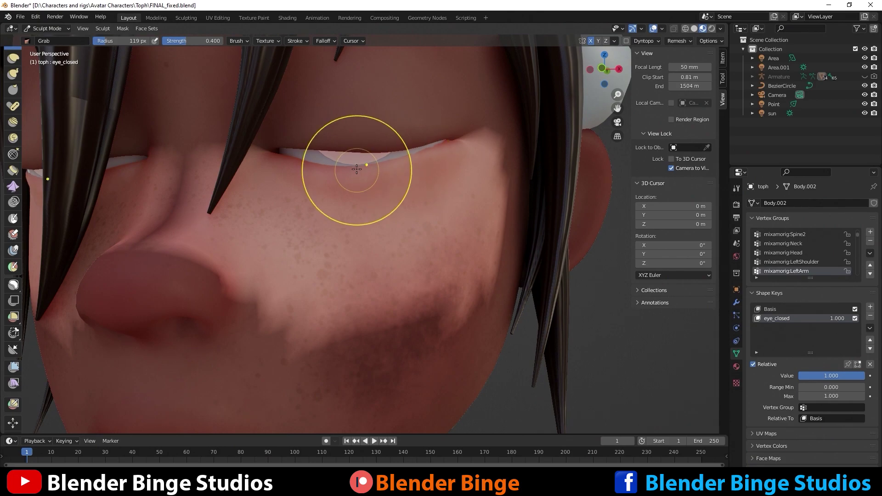
pyautogui.moveTo(356, 169); pyautogui.dragTo(354, 157)
pyautogui.moveTo(327, 165); pyautogui.dragTo(278, 179, button='middle')
pyautogui.moveTo(276, 179)
pyautogui.mouseDown()
pyautogui.moveTo(275, 168)
pyautogui.moveTo(298, 166)
pyautogui.mouseUp()
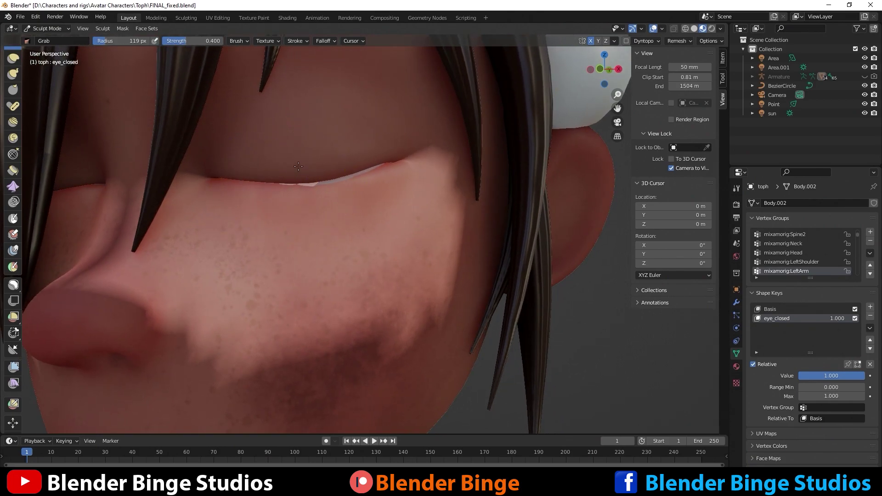
pyautogui.keyDown('alt'); pyautogui.moveTo(413, 192); pyautogui.dragTo(425, 192); pyautogui.keyUp('alt')
pyautogui.moveTo(481, 201)
pyautogui.keyDown('alt'); pyautogui.mouseDown()
pyautogui.moveTo(462, 188)
pyautogui.moveTo(481, 198)
pyautogui.mouseUp(); pyautogui.keyUp('alt')
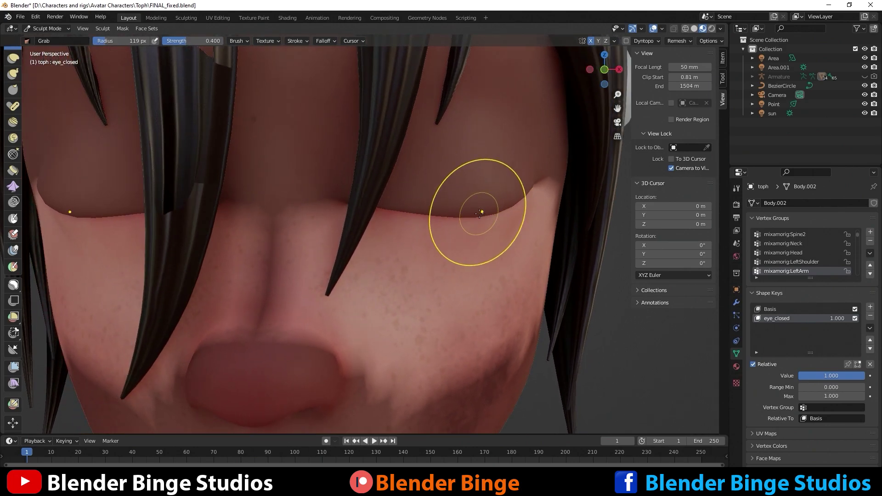
# Clear the mask from the face and set the eye_closed shape key's value to 0.
pyautogui.hotkey('alt', 'm')
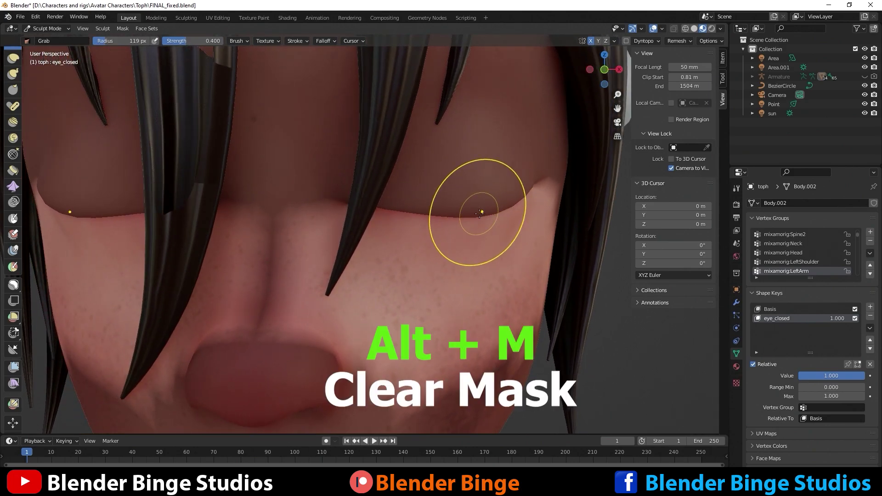
pyautogui.hotkey('alt', 'm')
pyautogui.moveTo(469, 227)
pyautogui.keyDown('ctrl'); pyautogui.keyDown('alt'); pyautogui.mouseDown()
pyautogui.moveTo(468, 212)
pyautogui.moveTo(456, 295)
pyautogui.moveTo(461, 261)
pyautogui.mouseUp(); pyautogui.keyUp('alt'); pyautogui.keyUp('ctrl')
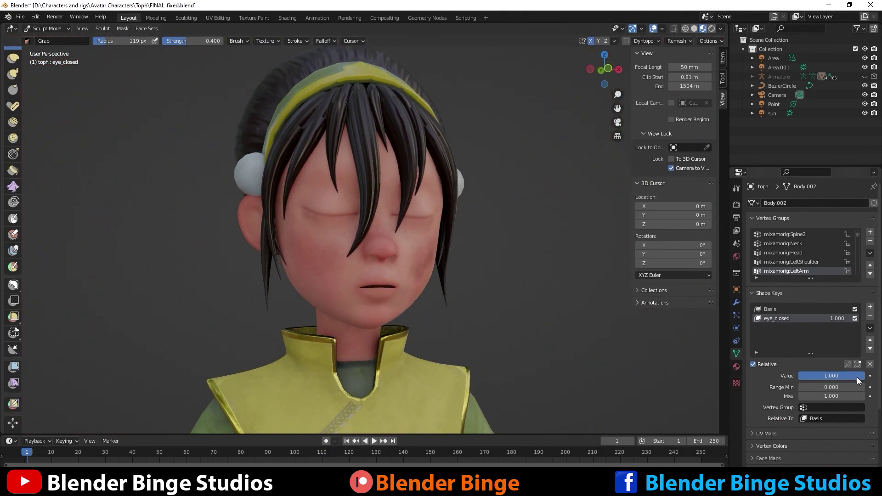
pyautogui.moveTo(845, 375); pyautogui.dragTo(800, 376)
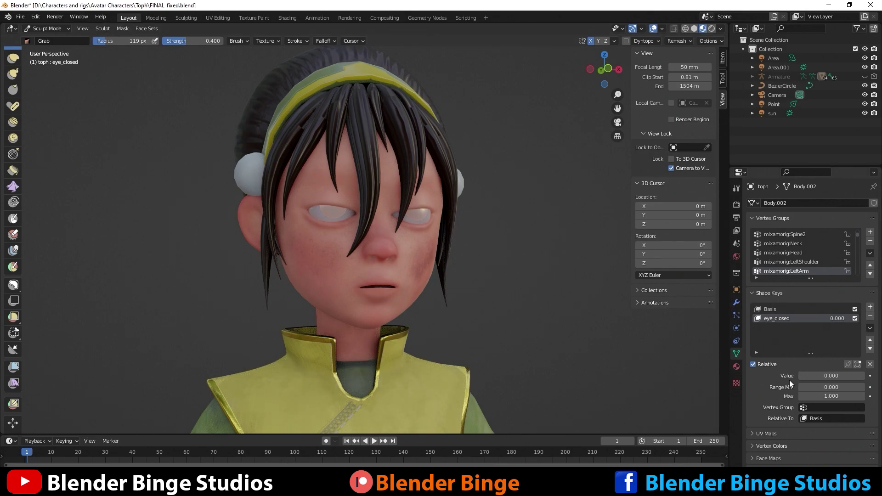
# Add a new shape key named mouth_closed and set its value to 1.
pyautogui.click(870, 306)
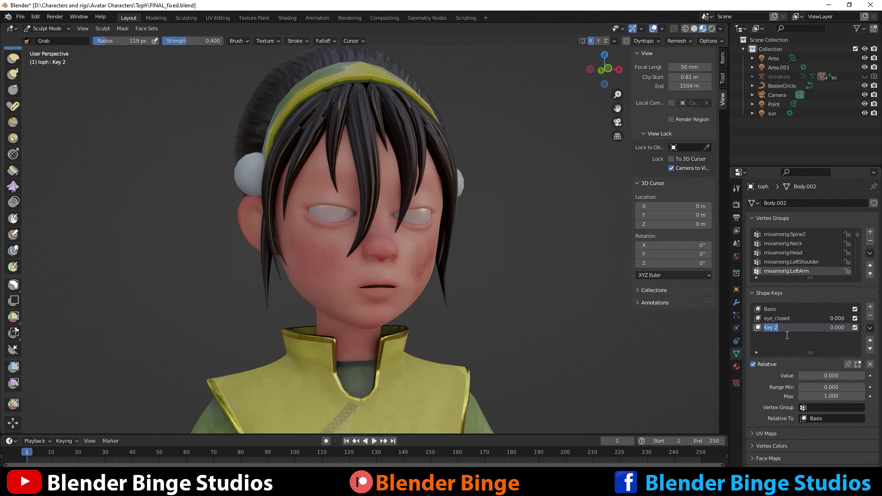
pyautogui.write('mouth_closed')
pyautogui.press('Return')
pyautogui.moveTo(813, 374); pyautogui.dragTo(864, 375)
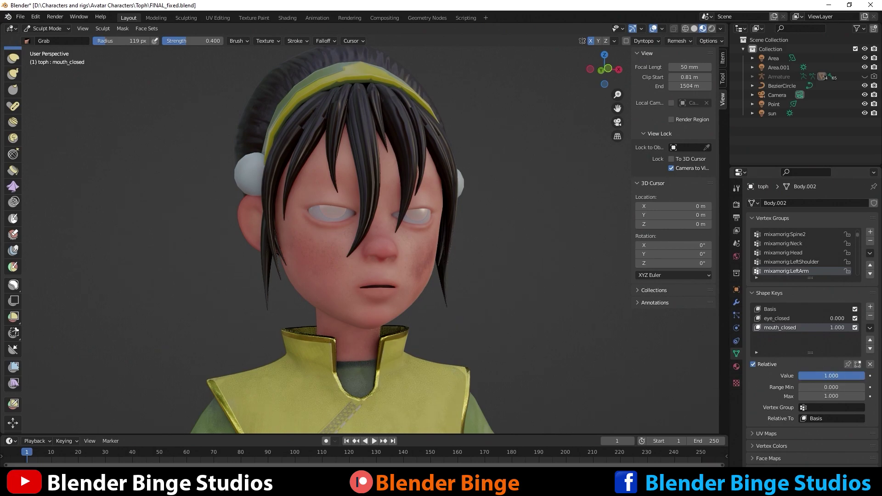
# Lasso-mask the lower lip and chin area below the mouth opening.
pyautogui.scroll(3, 311, 300)
pyautogui.moveTo(319, 319); pyautogui.dragTo(285, 311, button='middle')
pyautogui.click(13, 284)
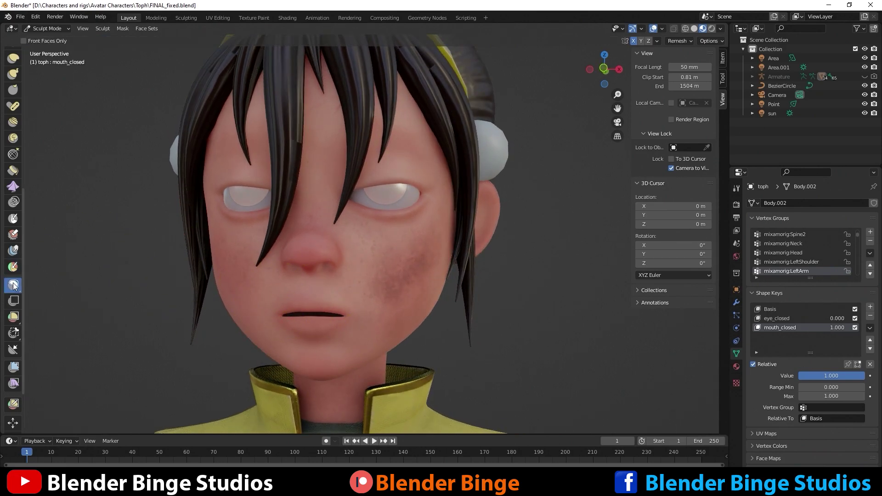
pyautogui.scroll(3, 329, 357)
pyautogui.keyDown('shift'); pyautogui.moveTo(348, 359); pyautogui.dragTo(351, 303, button='middle'); pyautogui.keyUp('shift')
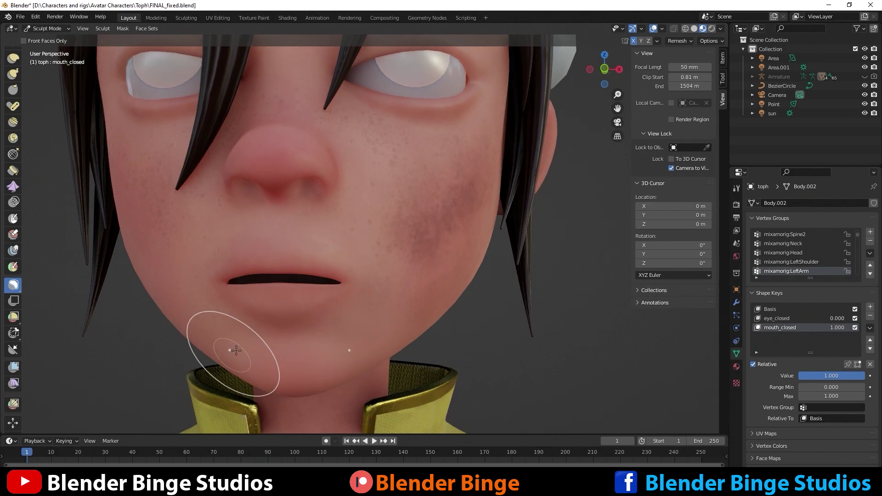
pyautogui.moveTo(230, 351); pyautogui.dragTo(251, 342, button='middle')
pyautogui.scroll(2, 299, 297)
pyautogui.moveTo(299, 288); pyautogui.dragTo(295, 315, button='middle')
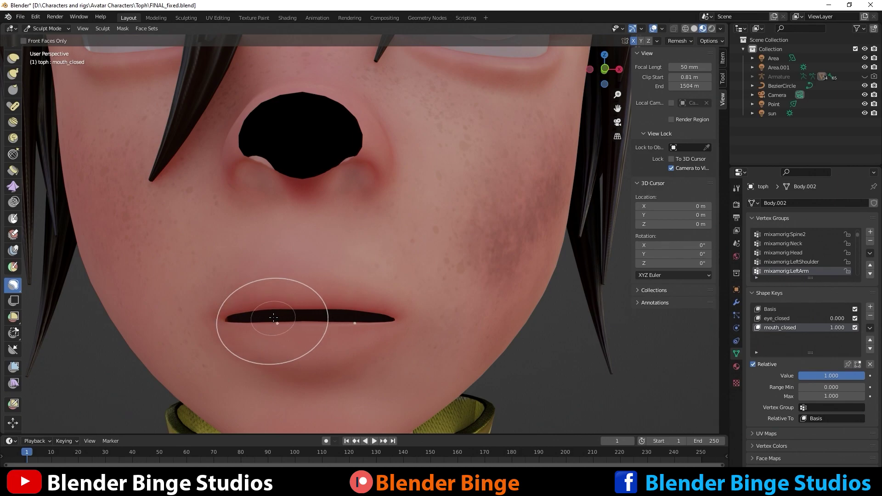
pyautogui.moveTo(273, 317)
pyautogui.mouseDown()
pyautogui.moveTo(374, 319)
pyautogui.moveTo(427, 348)
pyautogui.moveTo(416, 406)
pyautogui.moveTo(296, 420)
pyautogui.moveTo(193, 411)
pyautogui.moveTo(160, 391)
pyautogui.mouseUp()
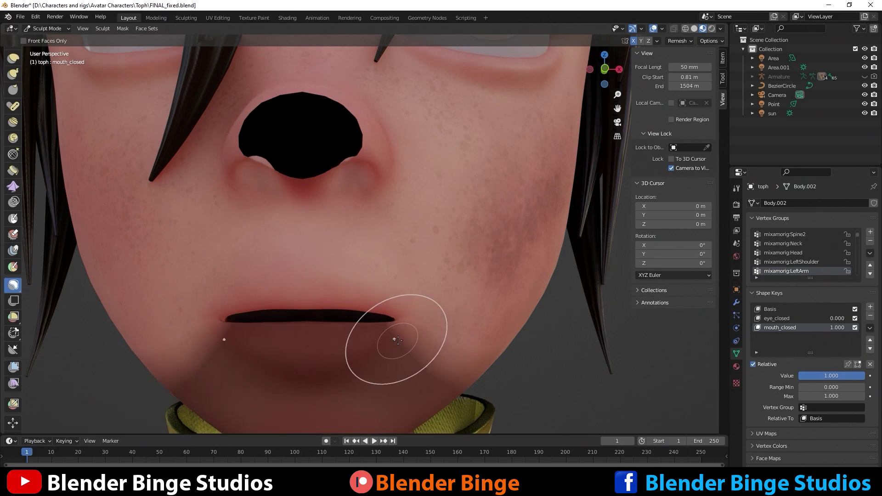
pyautogui.scroll(1, 398, 339)
pyautogui.scroll(-1, 396, 339)
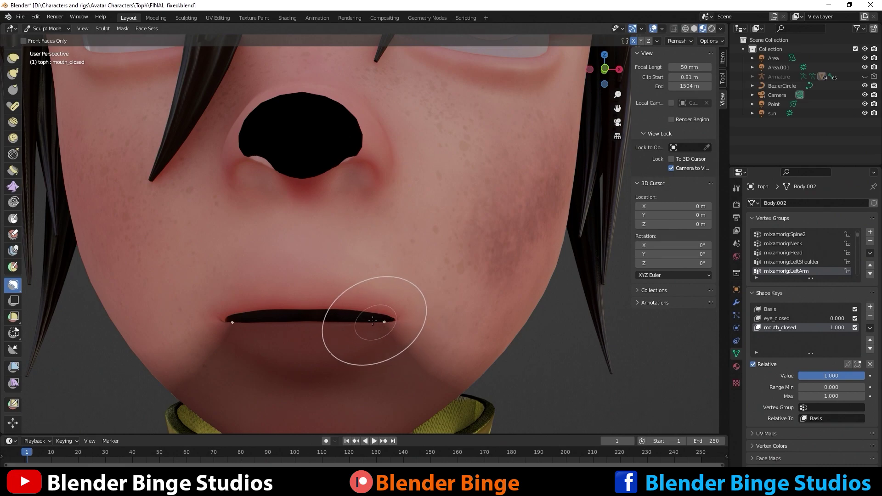
# Pull the middle and corners of the unmasked upper lip down onto the lower lip with the Grab brush.
pyautogui.press('g')
pyautogui.scroll(2, 321, 335)
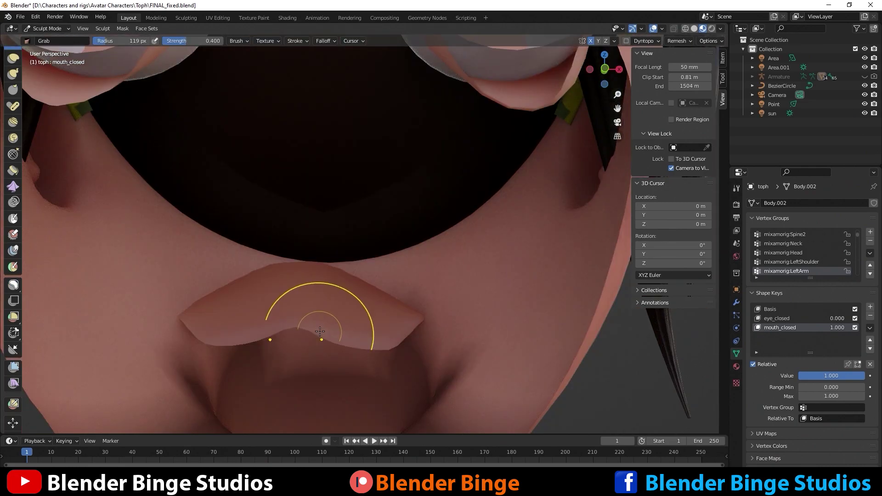
pyautogui.scroll(-2, 320, 332)
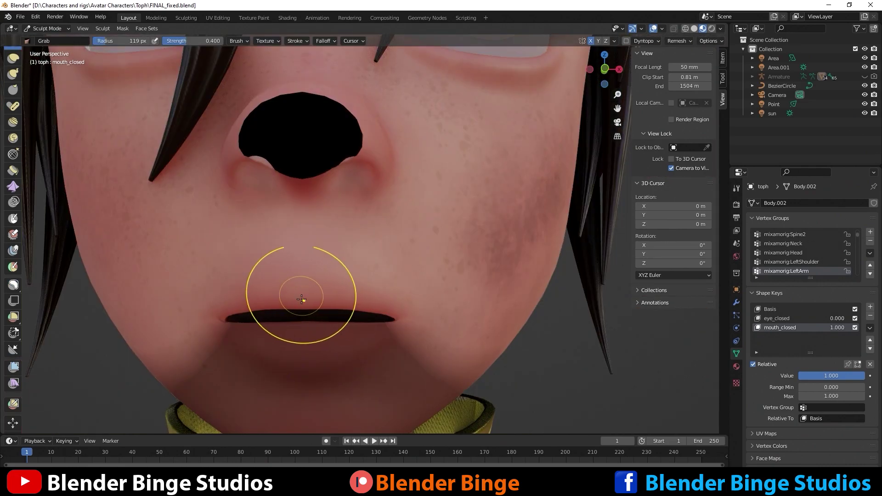
pyautogui.moveTo(298, 289)
pyautogui.mouseDown(button='middle')
pyautogui.moveTo(295, 322)
pyautogui.moveTo(252, 315)
pyautogui.moveTo(272, 301)
pyautogui.moveTo(256, 252)
pyautogui.mouseUp(button='middle')
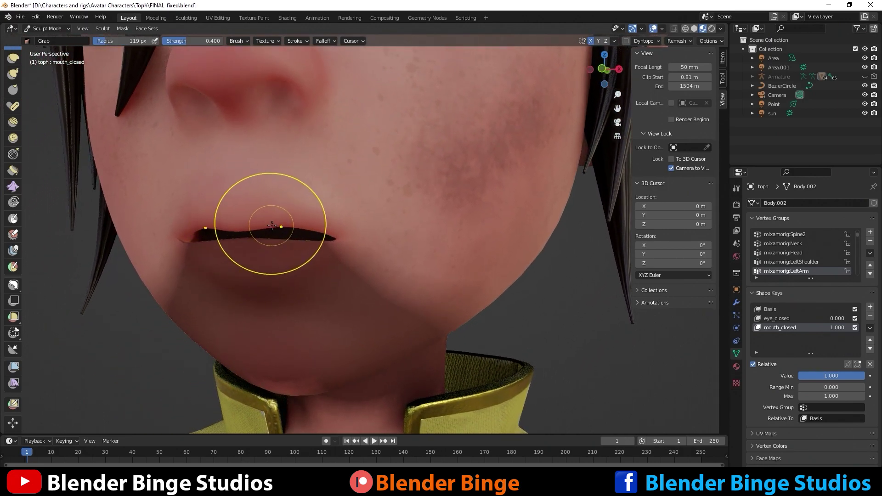
pyautogui.moveTo(271, 228)
pyautogui.mouseDown()
pyautogui.moveTo(273, 243)
pyautogui.moveTo(331, 238)
pyautogui.mouseUp()
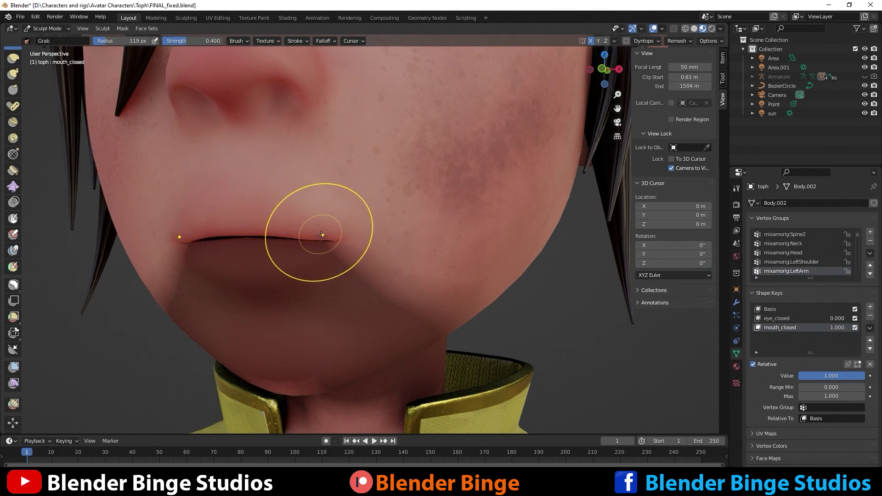
pyautogui.moveTo(269, 229); pyautogui.dragTo(269, 238)
pyautogui.moveTo(258, 229); pyautogui.dragTo(260, 240)
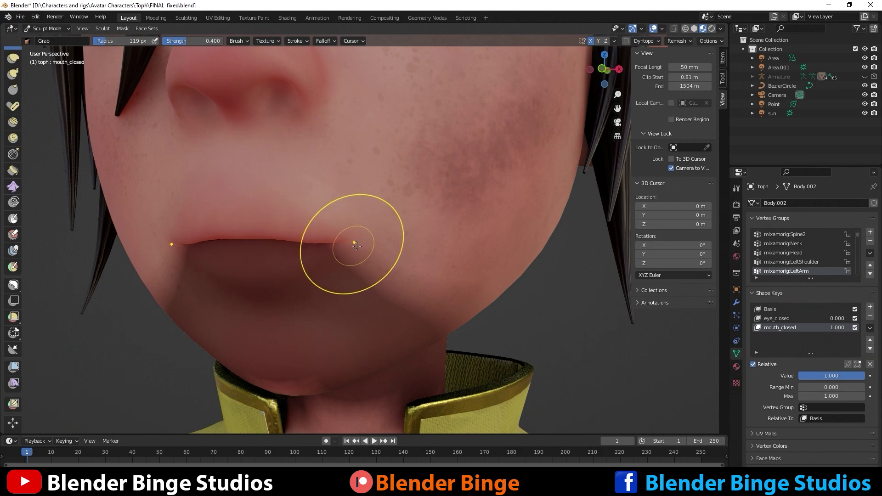
pyautogui.moveTo(354, 236)
pyautogui.mouseDown(button='middle')
pyautogui.moveTo(365, 271)
pyautogui.moveTo(374, 252)
pyautogui.mouseUp(button='middle')
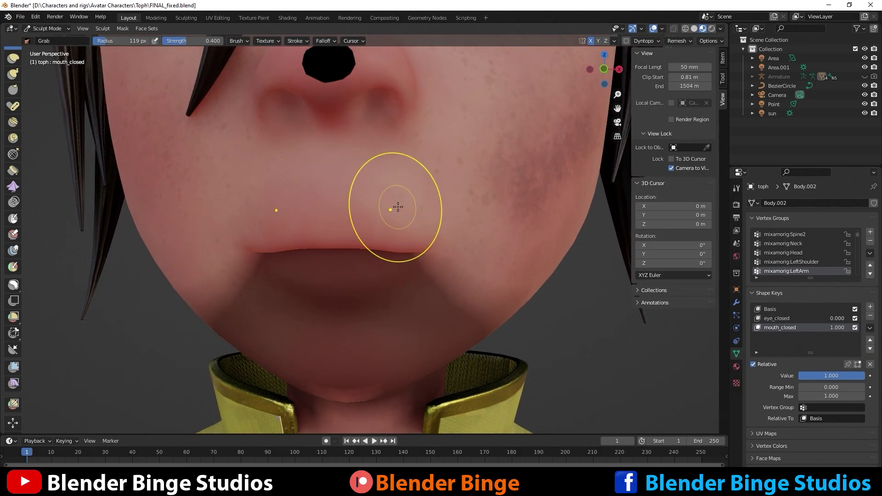
# Invert and clear the mouth mask, and test the mouth_closed shape key's value, leaving it at 1.
pyautogui.hotkey('ctrl', 'i')
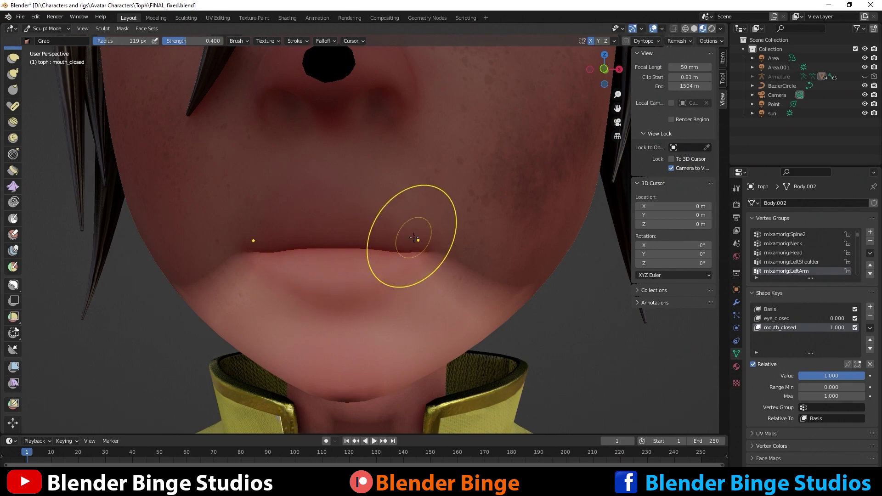
pyautogui.hotkey('alt', 'm')
pyautogui.moveTo(477, 239)
pyautogui.keyDown('ctrl'); pyautogui.keyDown('alt'); pyautogui.mouseDown()
pyautogui.moveTo(466, 213)
pyautogui.moveTo(461, 268)
pyautogui.mouseUp(); pyautogui.keyUp('alt'); pyautogui.keyUp('ctrl')
pyautogui.moveTo(462, 269); pyautogui.dragTo(492, 256, button='middle')
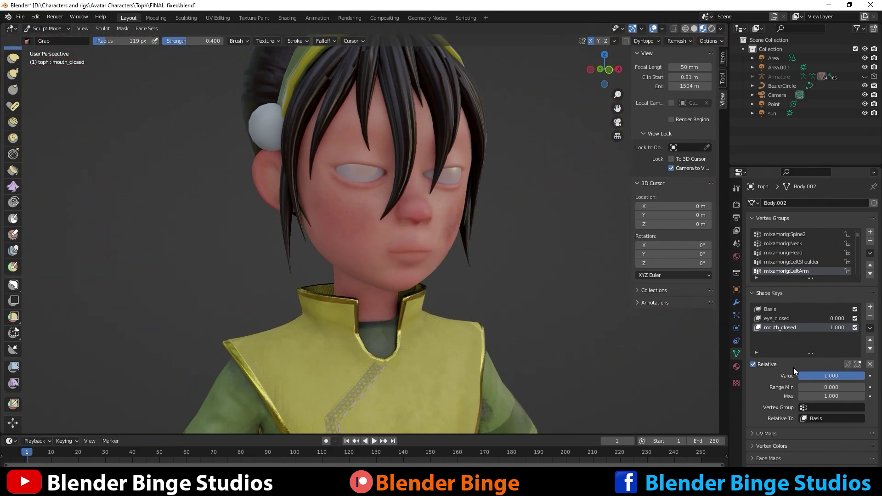
pyautogui.moveTo(862, 376)
pyautogui.mouseDown()
pyautogui.moveTo(799, 376)
pyautogui.moveTo(864, 376)
pyautogui.mouseUp()
# Select the eye_closed shape key, try an intermediate value, and keyframe it at 0 on frame 1.
pyautogui.moveTo(827, 318)
pyautogui.mouseDown()
pyautogui.moveTo(855, 318)
pyautogui.moveTo(838, 318)
pyautogui.mouseUp()
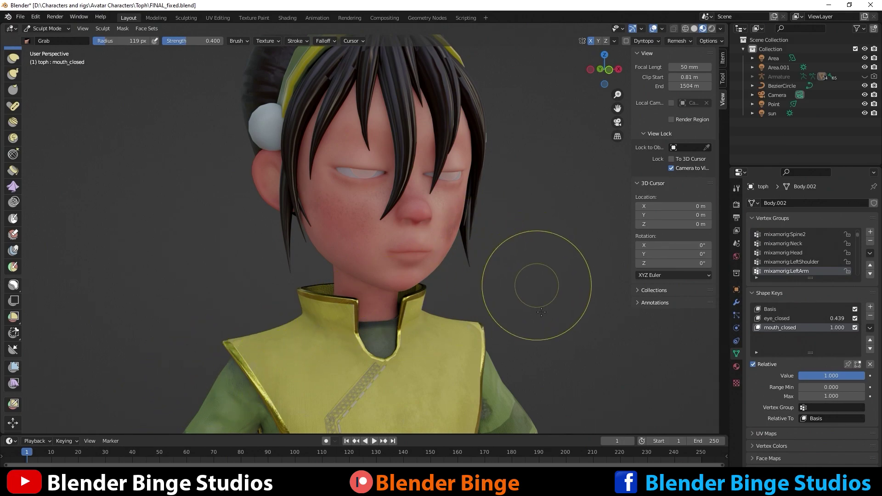
pyautogui.click(808, 318)
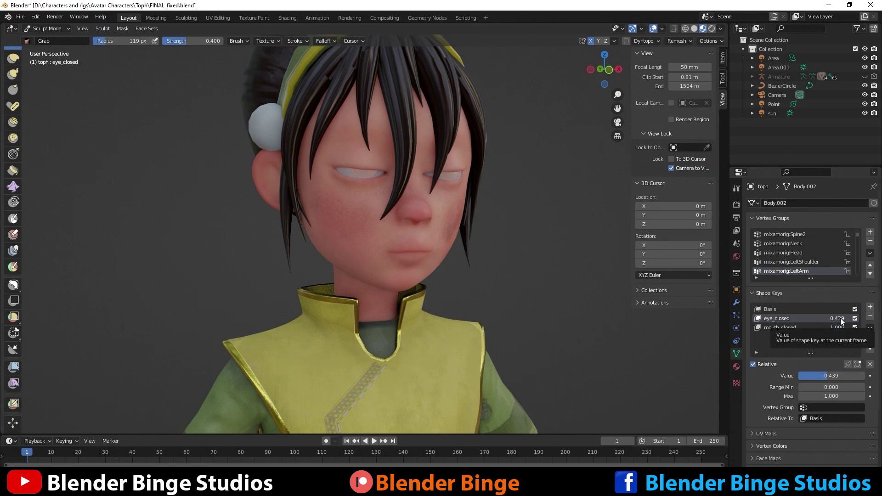
pyautogui.moveTo(840, 319); pyautogui.dragTo(811, 319)
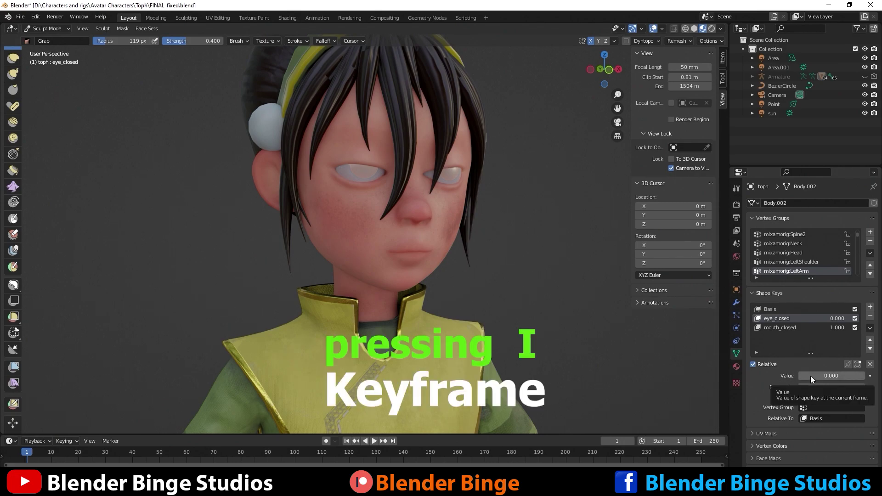
pyautogui.press('i')
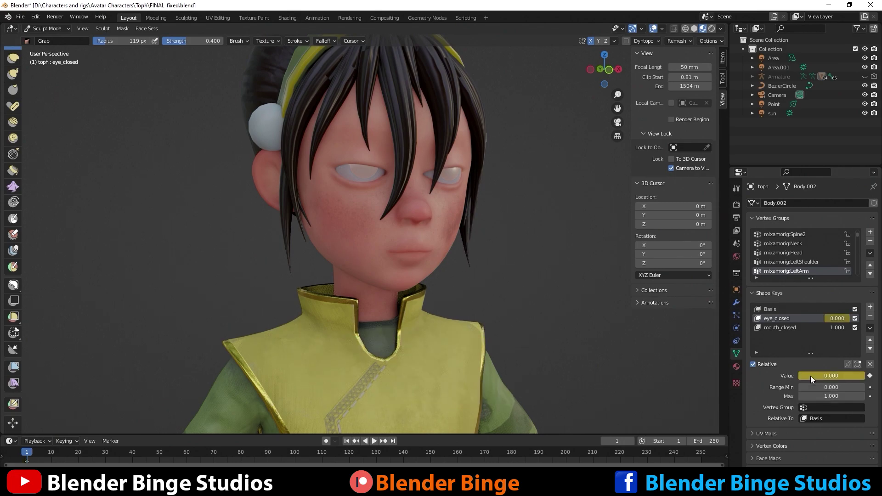
# Keyframe the eye_closed value at 1 on frame 20 and at 0 on frame 31.
pyautogui.press('space')
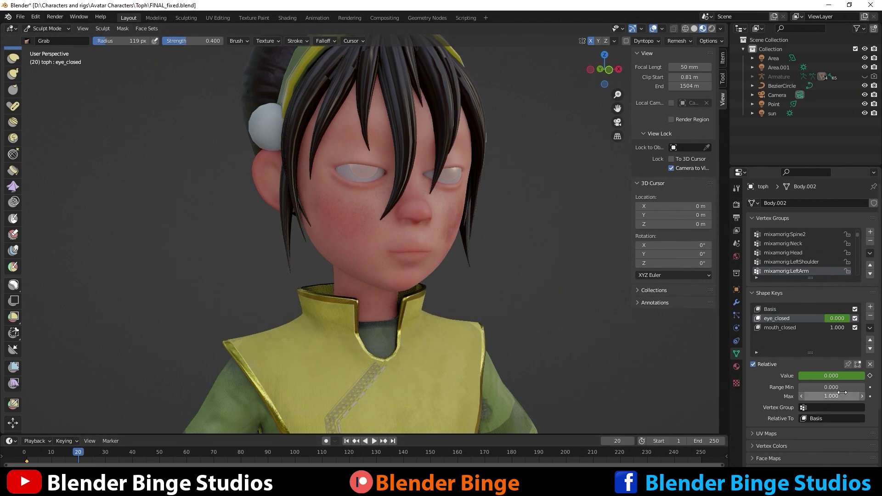
pyautogui.moveTo(823, 376); pyautogui.dragTo(879, 377)
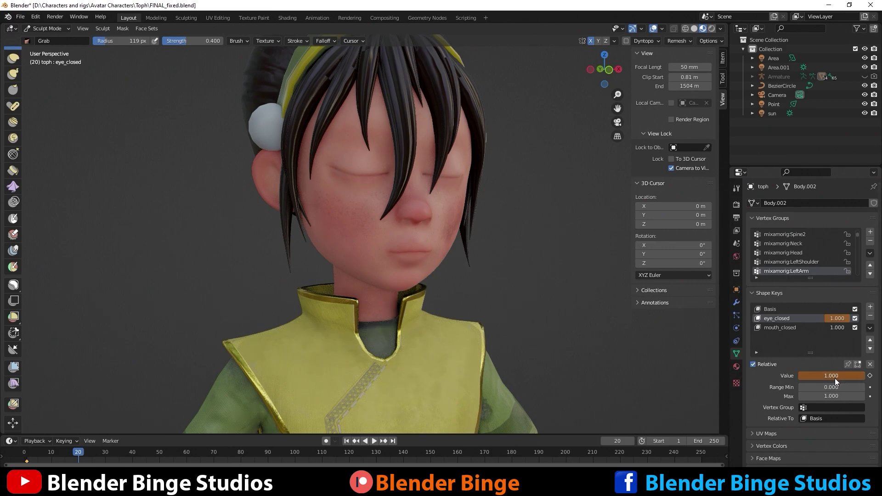
pyautogui.press('i')
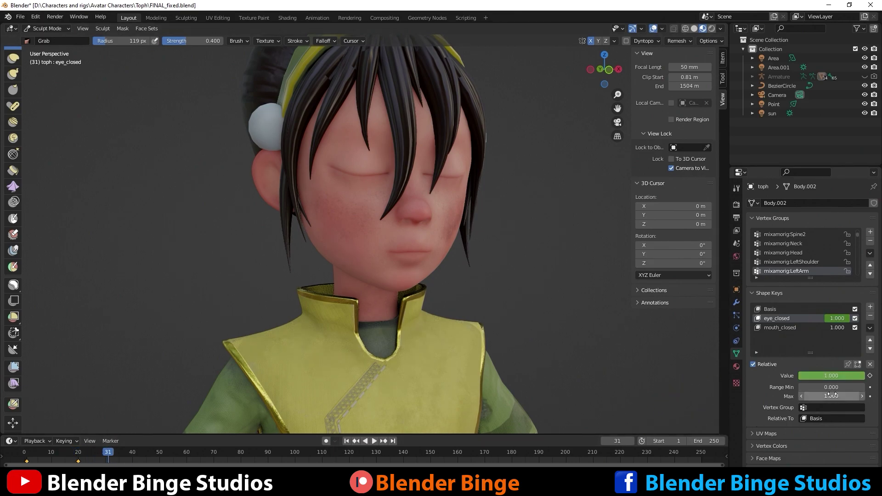
pyautogui.moveTo(864, 376); pyautogui.dragTo(798, 376)
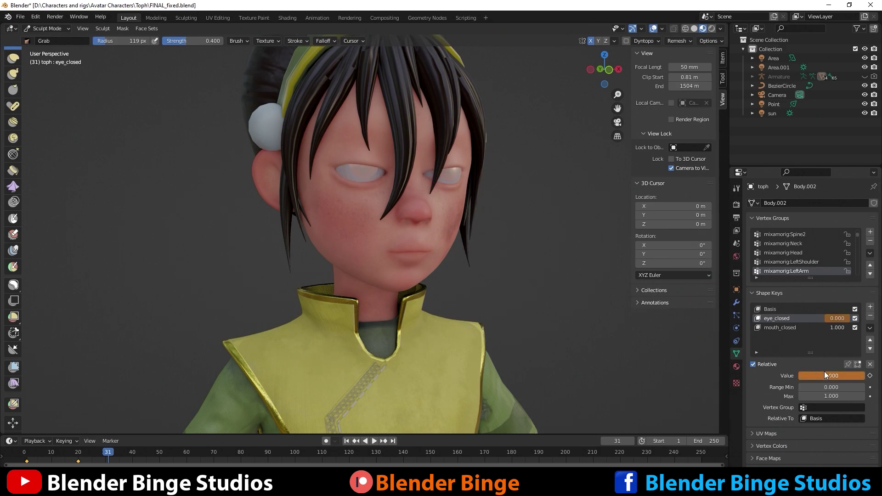
pyautogui.press('i')
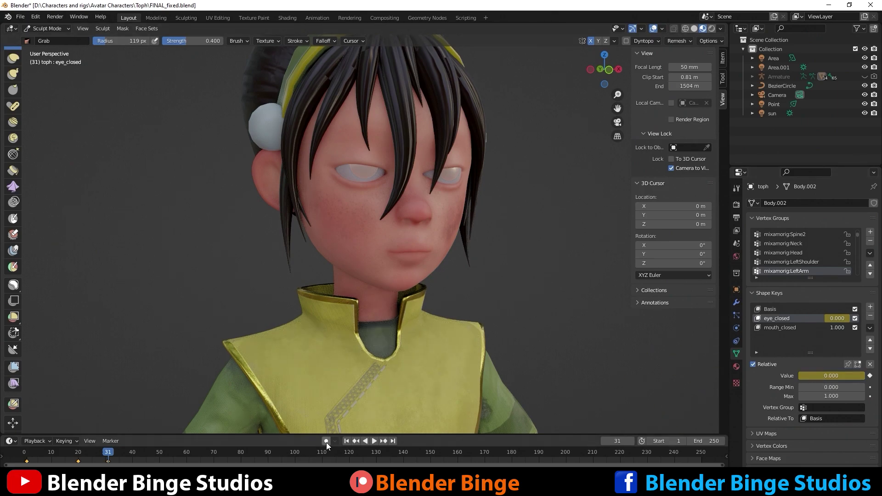
# Play the blink animation from the first frame and stop playback past the last keyframe.
pyautogui.click(346, 441)
pyautogui.click(374, 441)
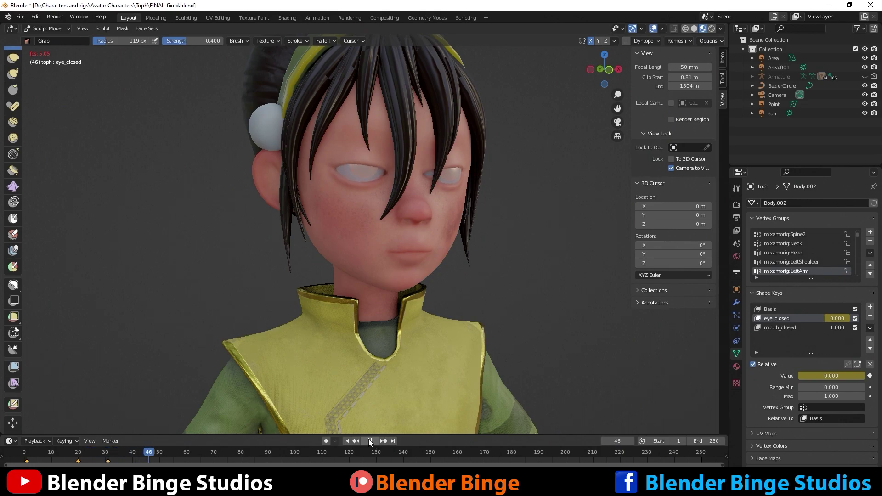
pyautogui.click(372, 440)
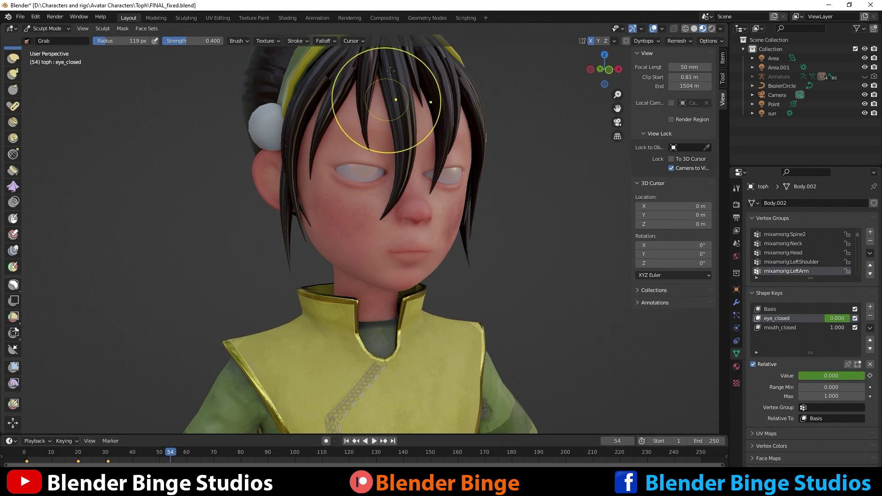
# Switch the character from Sculpt Mode to Object Mode and frame the full body in view.
pyautogui.click(48, 29)
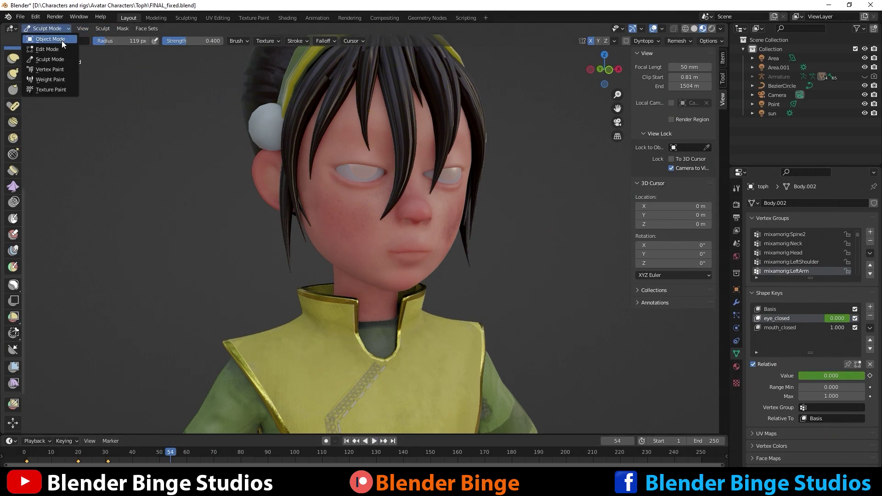
pyautogui.click(62, 40)
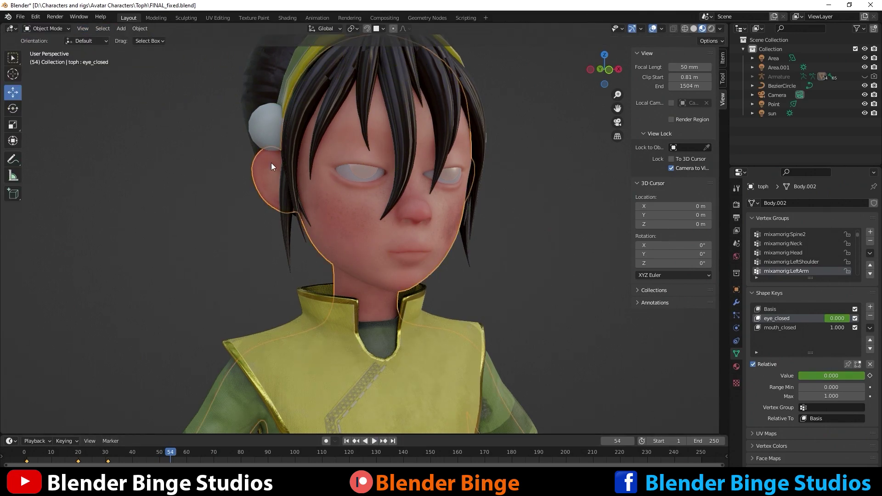
pyautogui.scroll(-8, 271, 163)
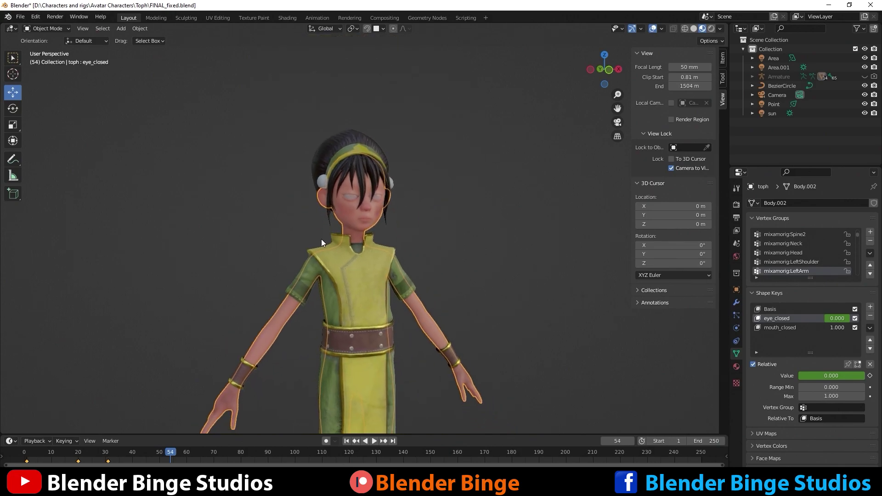
pyautogui.keyDown('shift'); pyautogui.moveTo(321, 239); pyautogui.dragTo(317, 170, button='middle'); pyautogui.keyUp('shift')
pyautogui.moveTo(324, 200); pyautogui.dragTo(331, 209, button='middle')
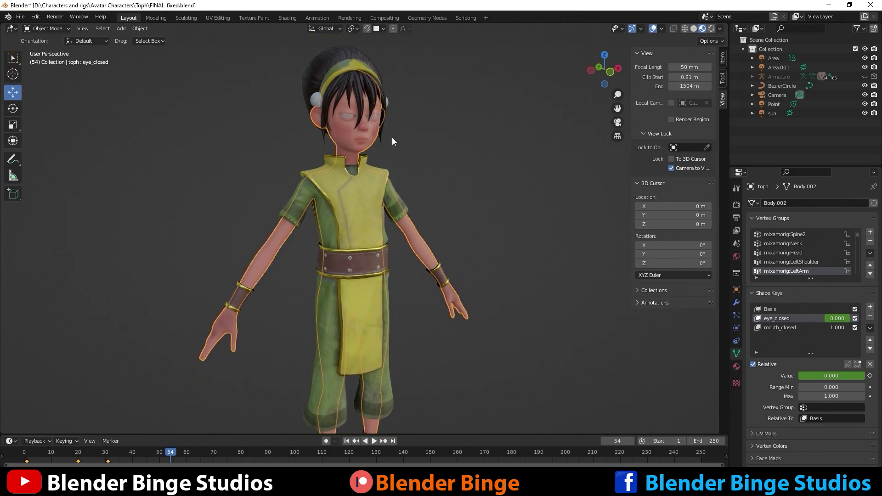